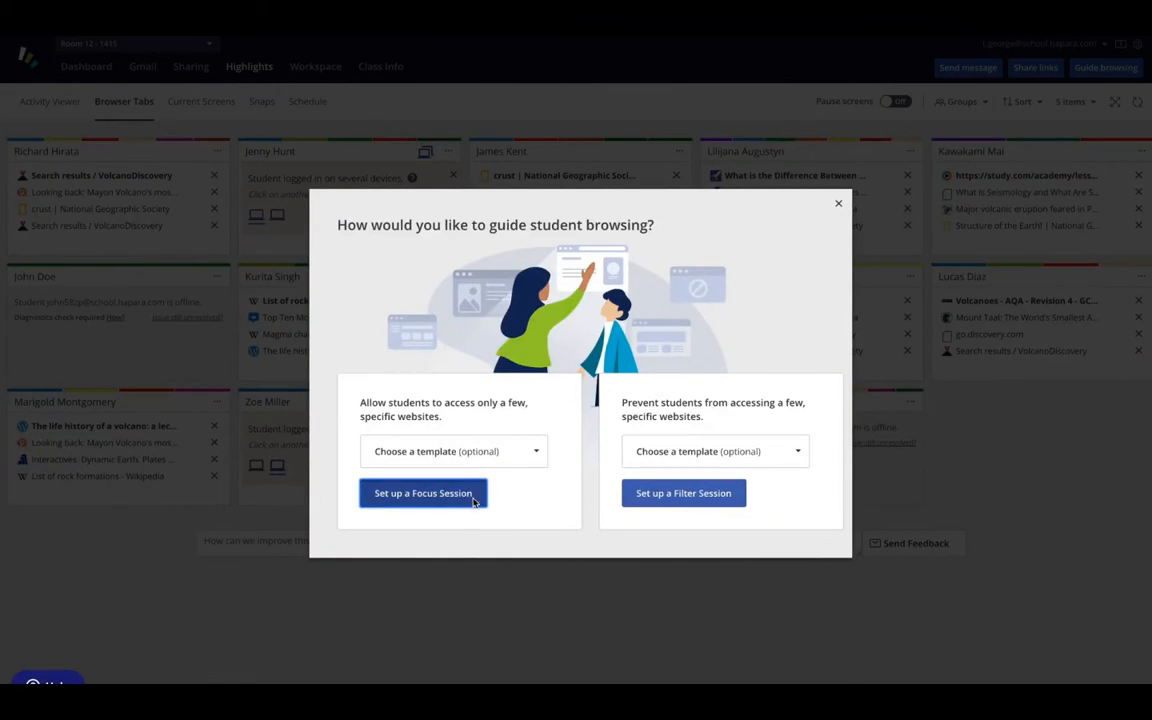
{"action": "left_click", "coordinate": [472, 502]}
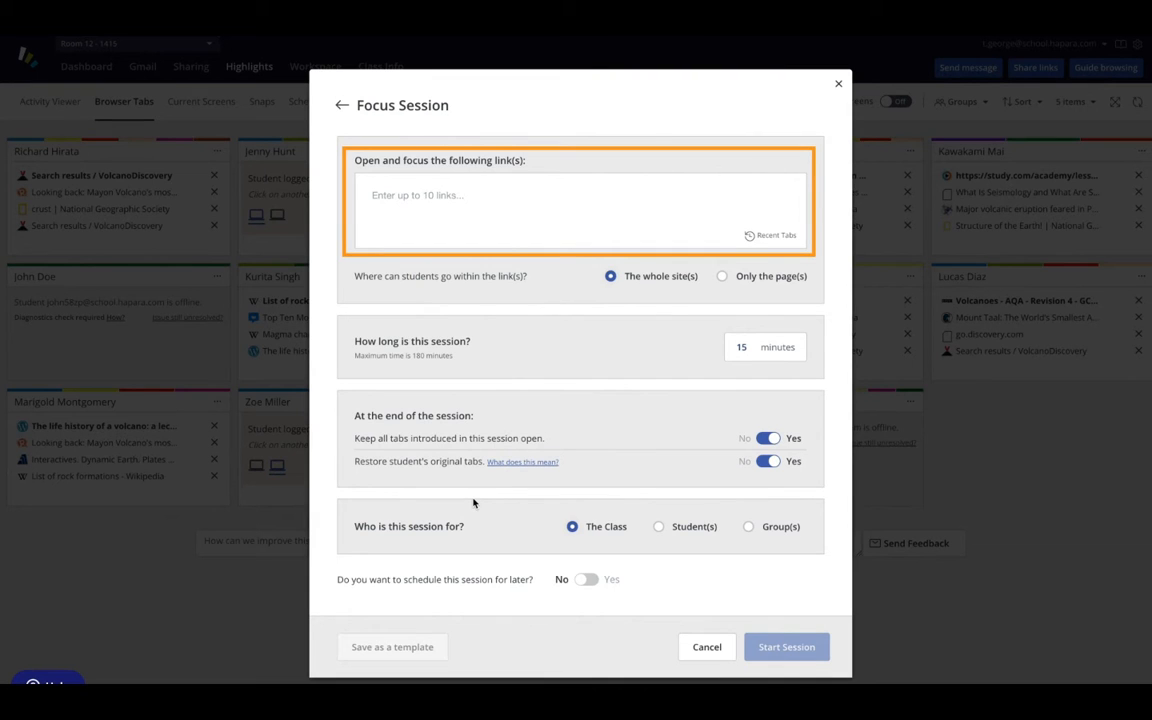
{"action": "left_click", "coordinate": [518, 194]}
{"action": "type", "text": "https://www.nationalgeographic.com/"}
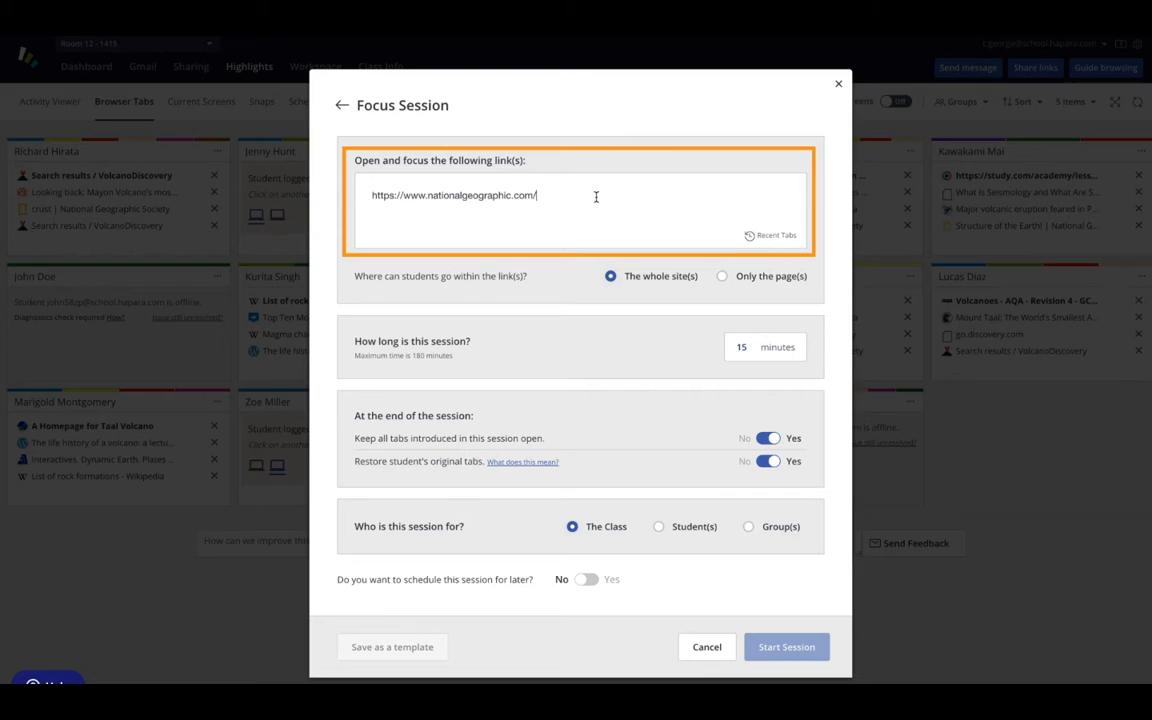
{"action": "key", "text": "Return"}
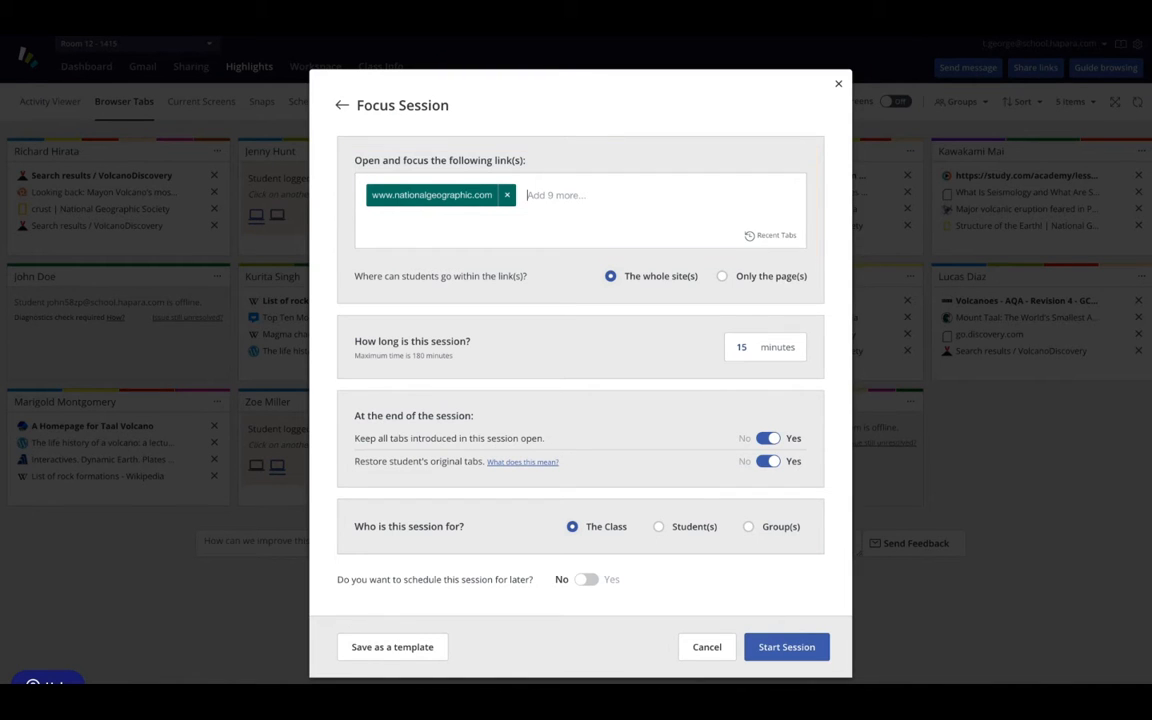
{"action": "mouse_move", "coordinate": [764, 242]}
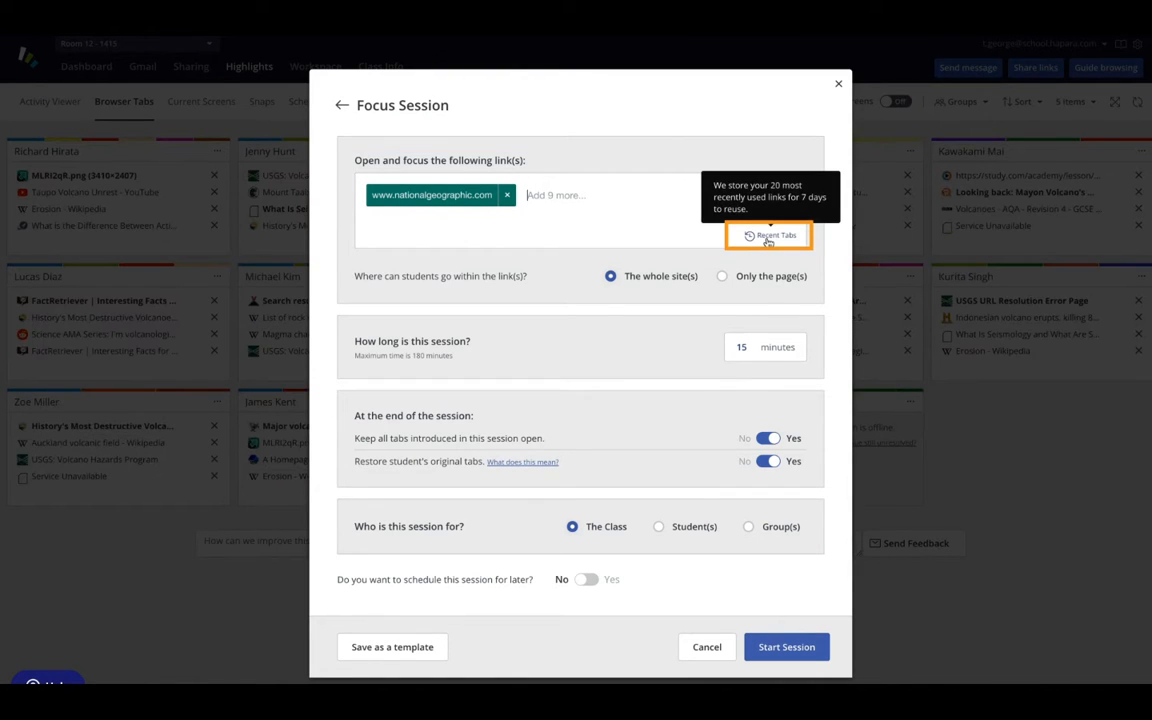
{"action": "left_click", "coordinate": [768, 240]}
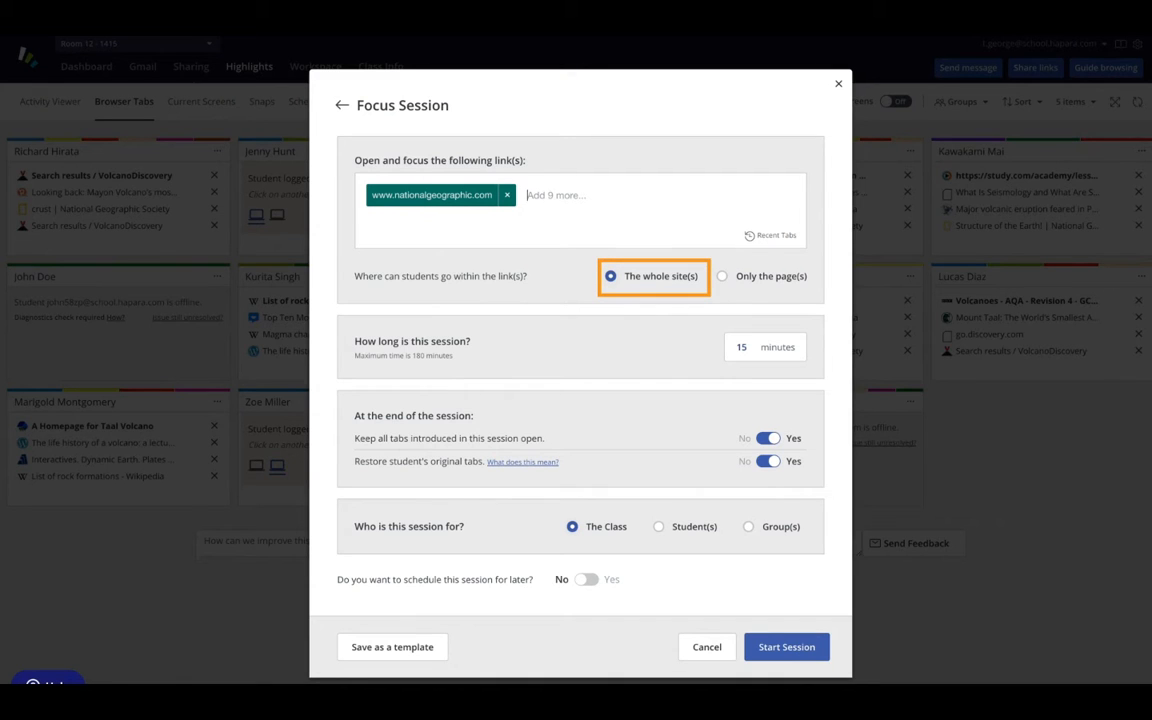
- Restrict students to only the linked page(s) and set the Focus Session's length to 50 minutes
{"action": "left_click", "coordinate": [722, 277]}
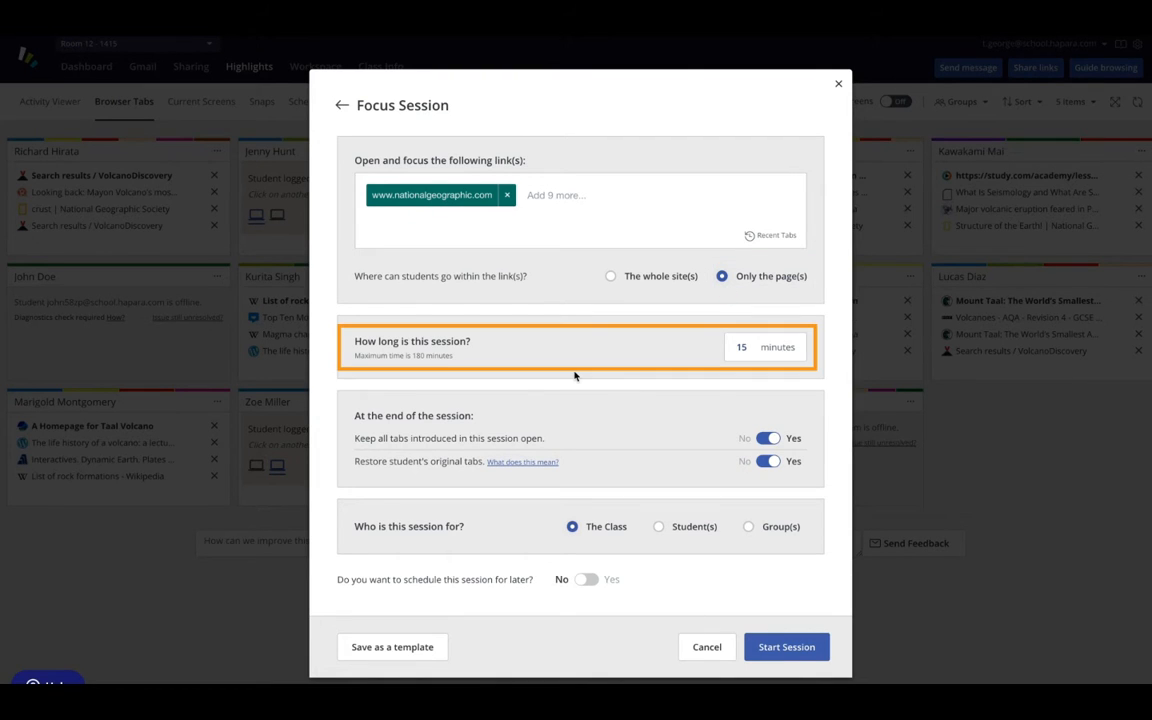
{"action": "left_click", "coordinate": [741, 347]}
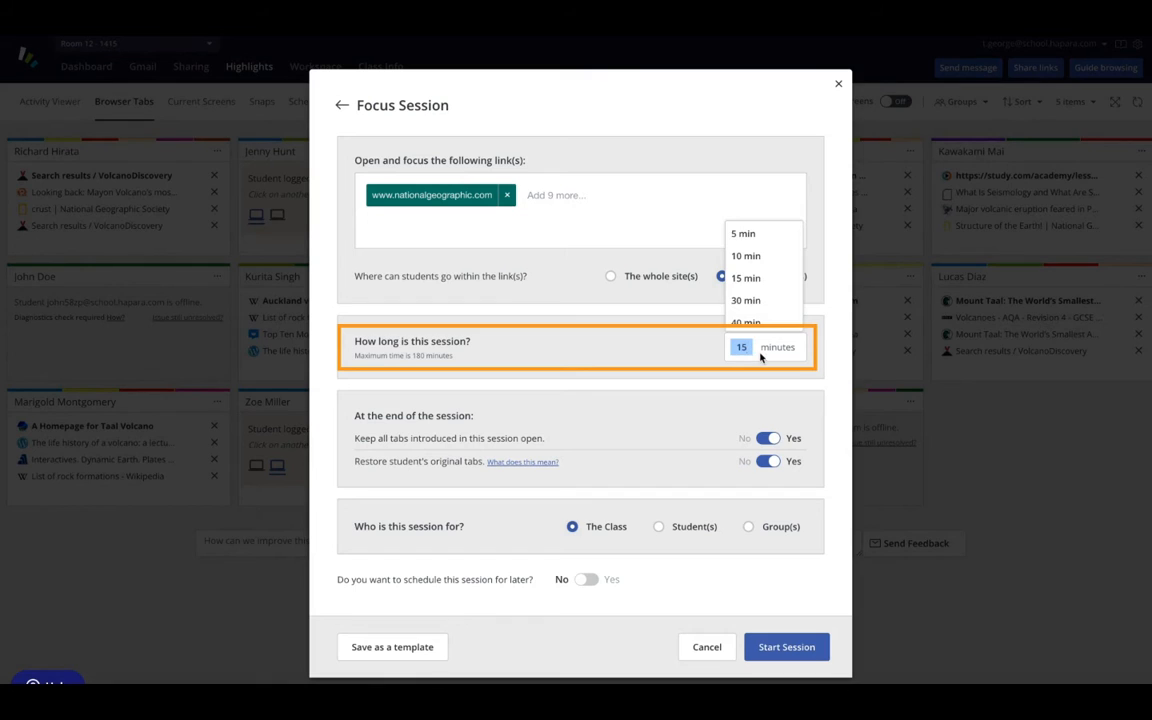
{"action": "scroll", "coordinate": [759, 300], "scroll_direction": "down", "scroll_amount": 2}
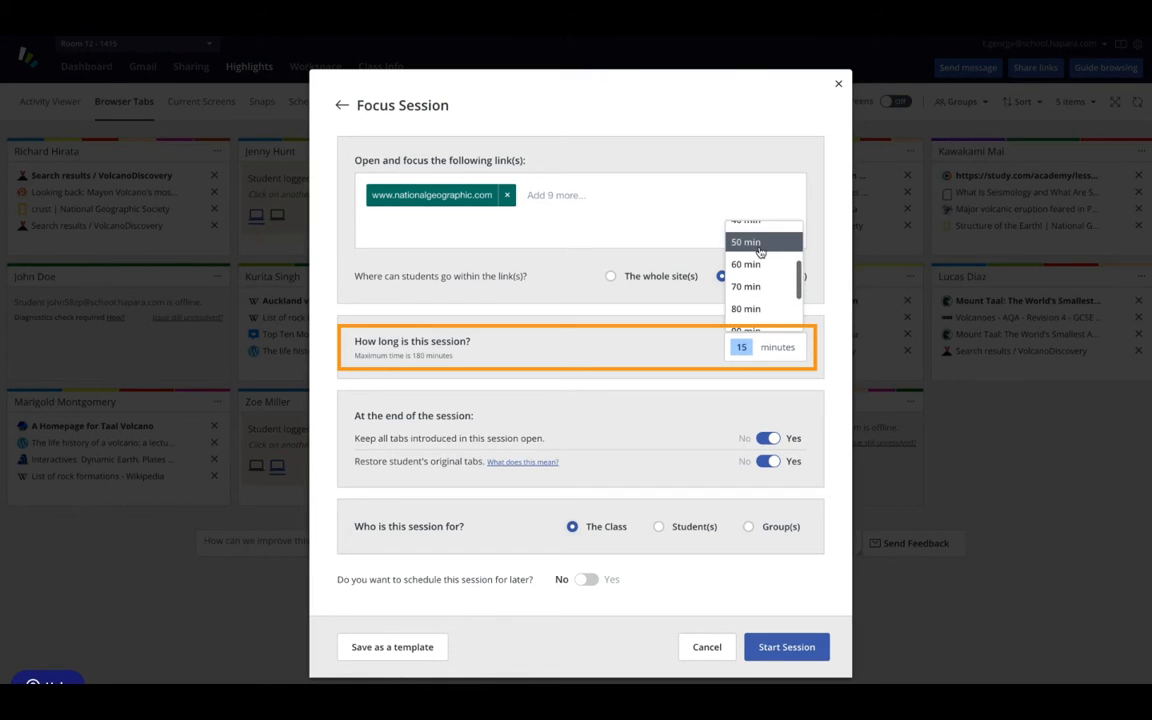
{"action": "left_click", "coordinate": [759, 251]}
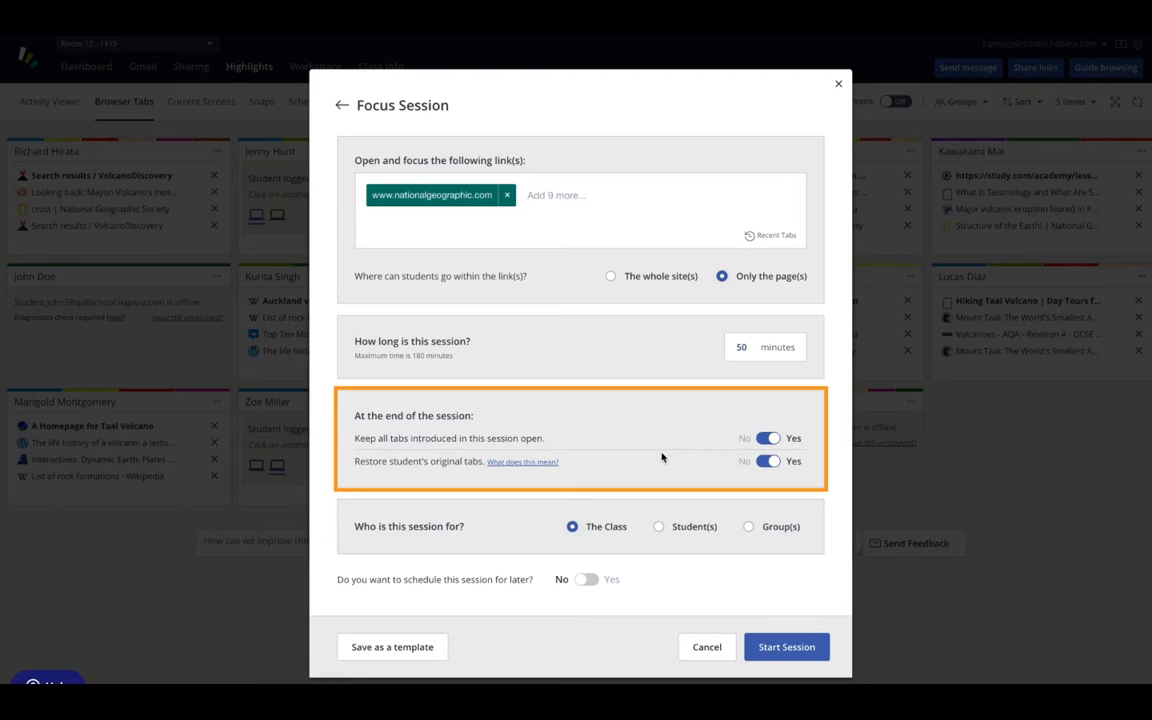
- Turn keeping introduced tabs open off and on again, and enable scheduling the Focus Session for later
{"action": "left_click", "coordinate": [778, 442]}
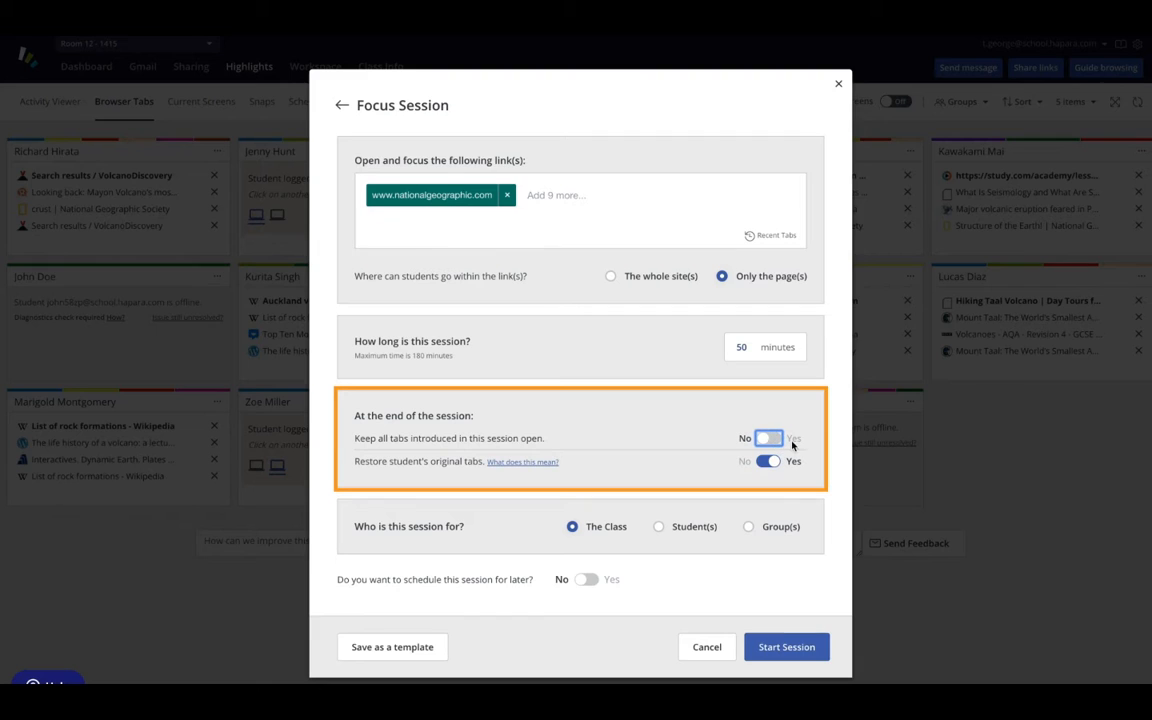
{"action": "left_click", "coordinate": [792, 441]}
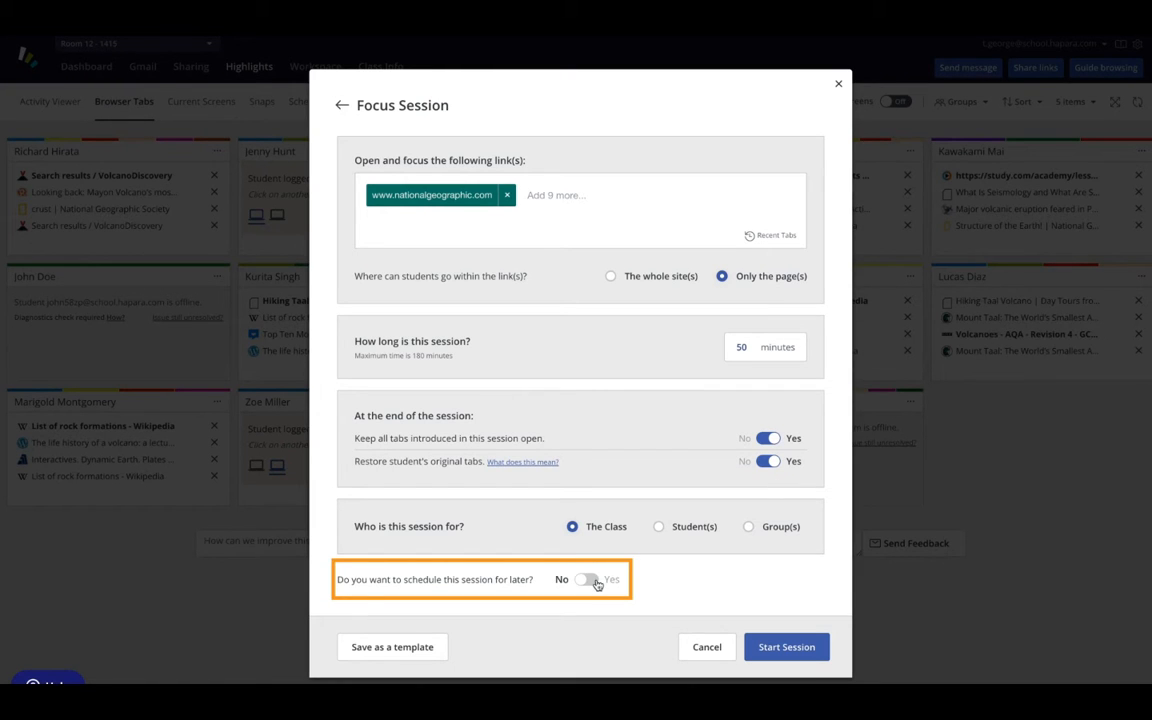
{"action": "left_click", "coordinate": [592, 582]}
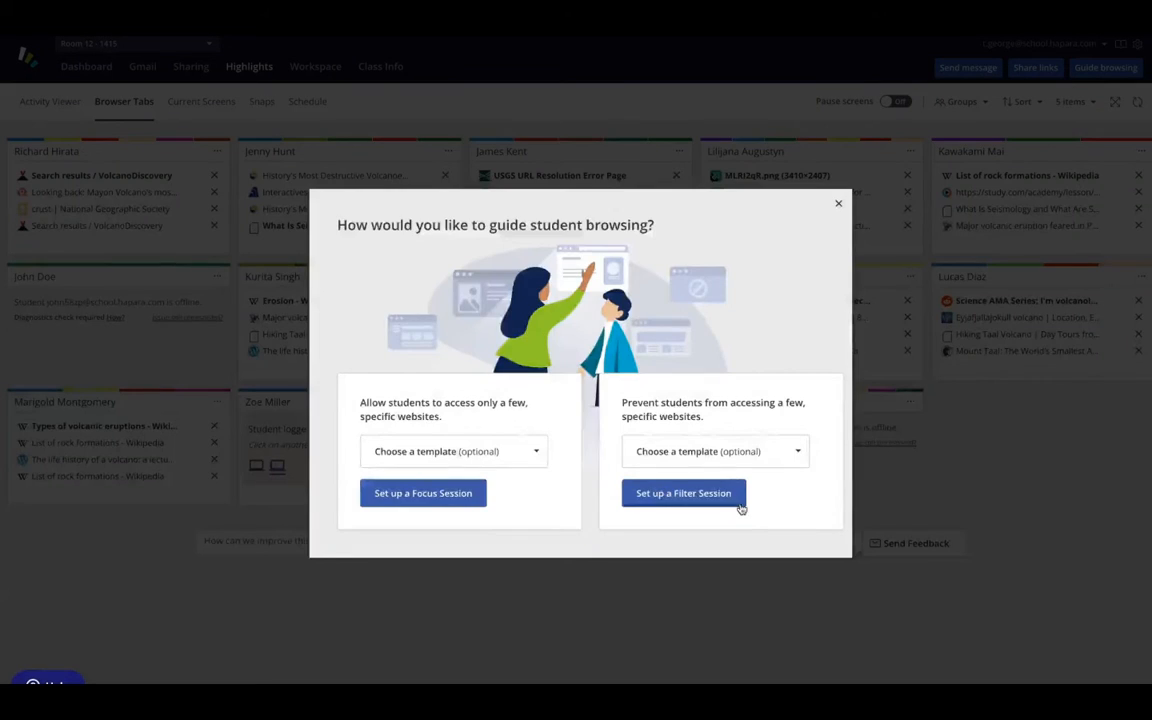
- Set up a 30-minute Filter Session for the class, scheduled for later, and choose to save it as a template
{"action": "left_click", "coordinate": [741, 507]}
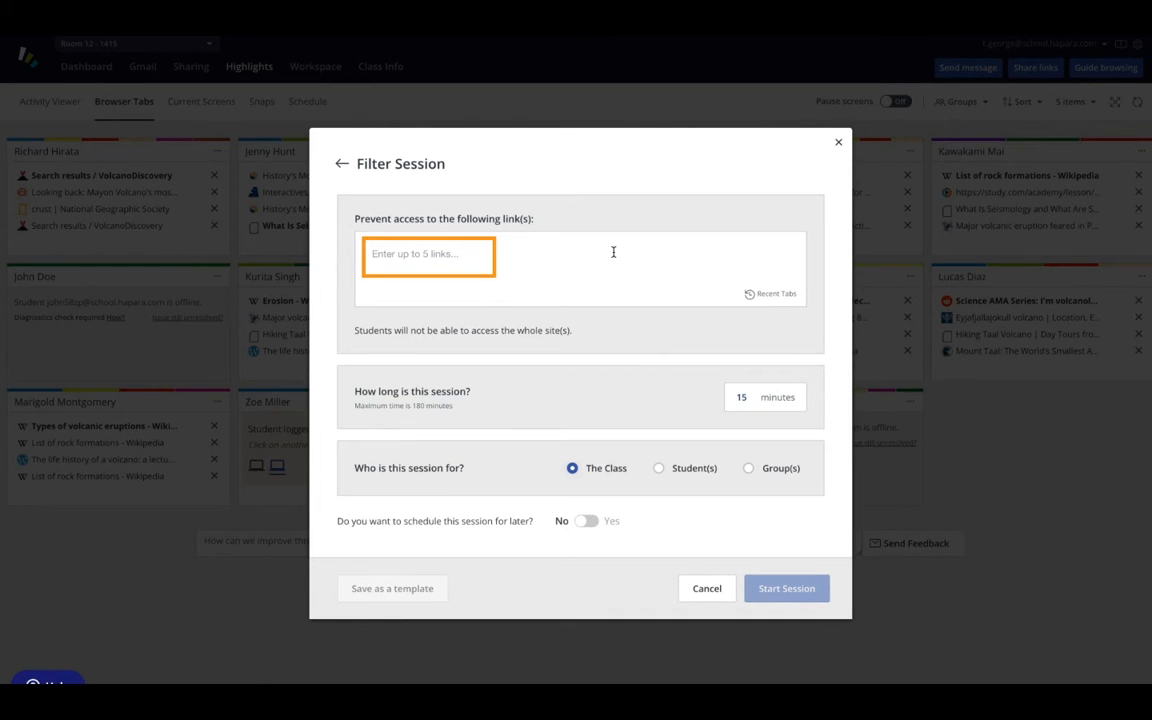
{"action": "left_click", "coordinate": [784, 298]}
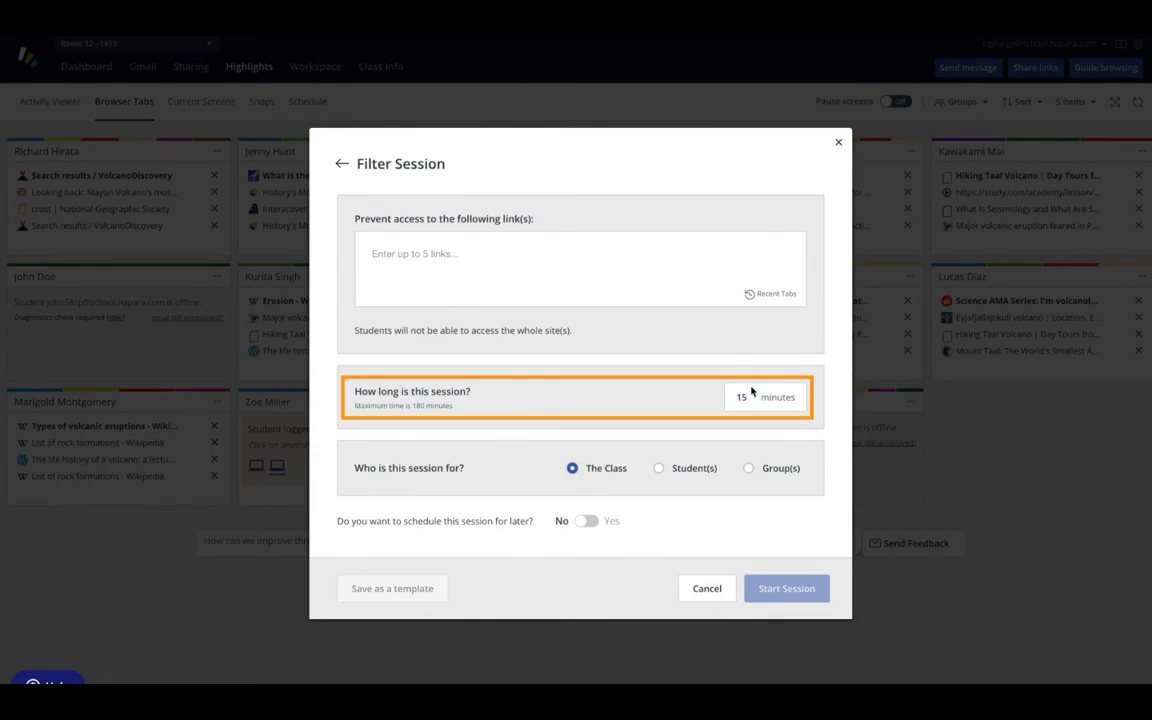
{"action": "left_click", "coordinate": [751, 394]}
{"action": "left_click", "coordinate": [758, 314]}
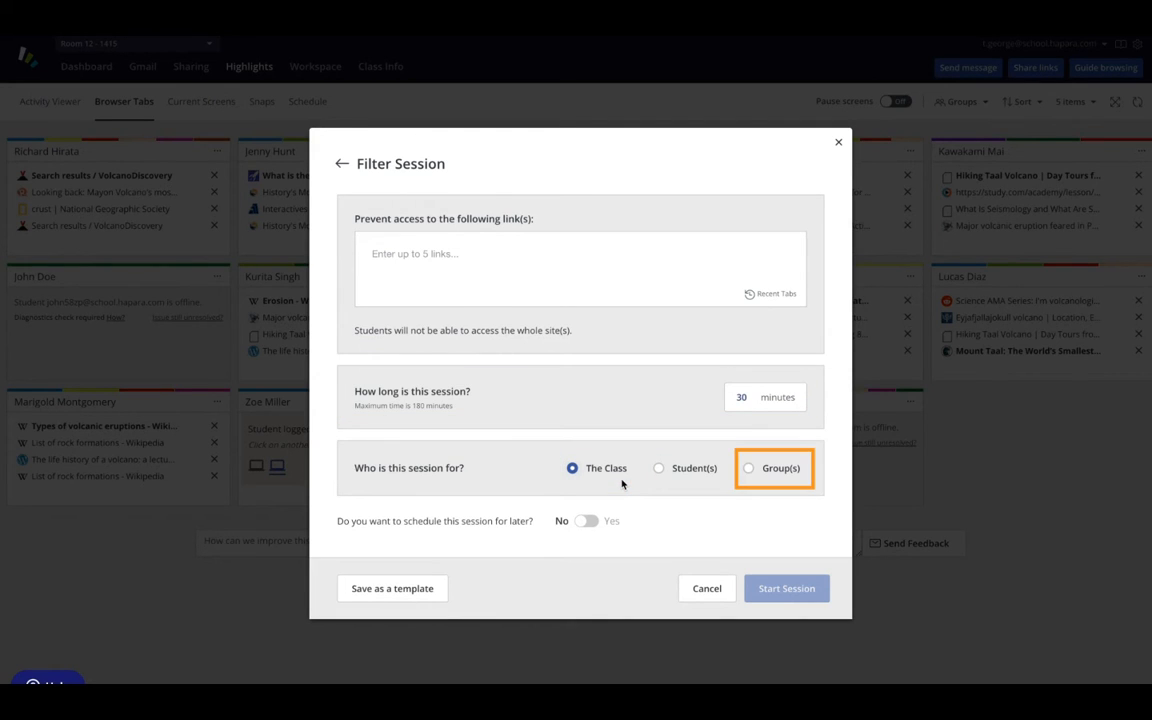
{"action": "left_click", "coordinate": [585, 521]}
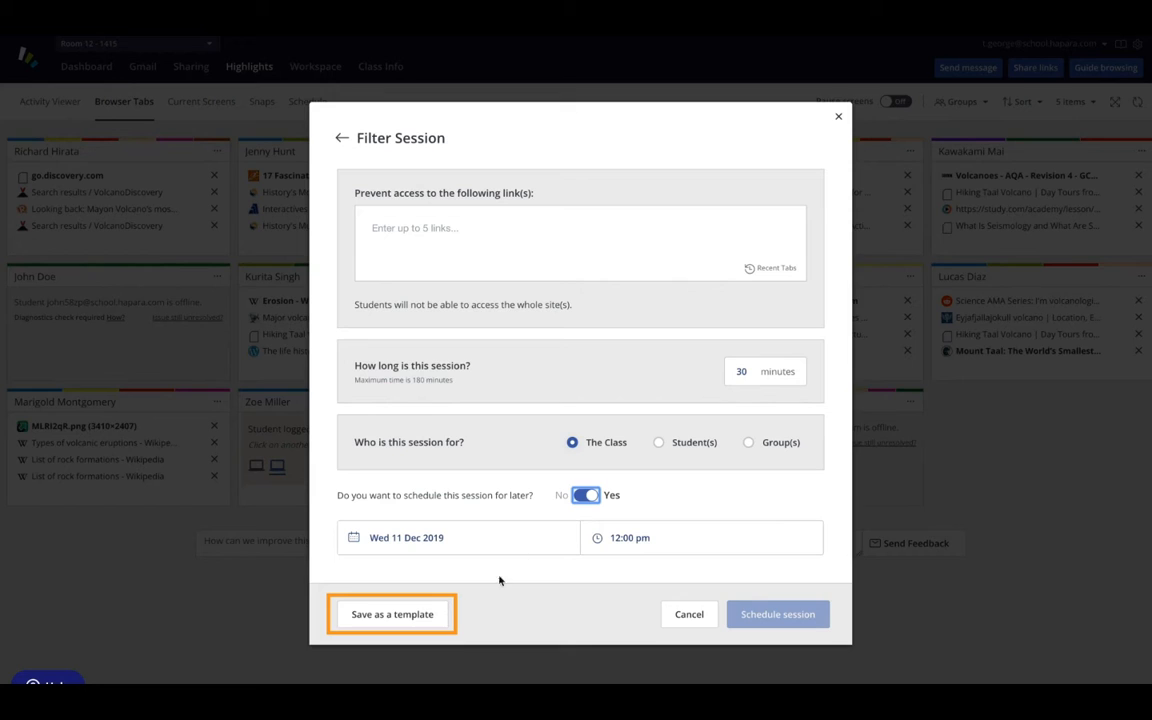
{"action": "left_click", "coordinate": [472, 621]}
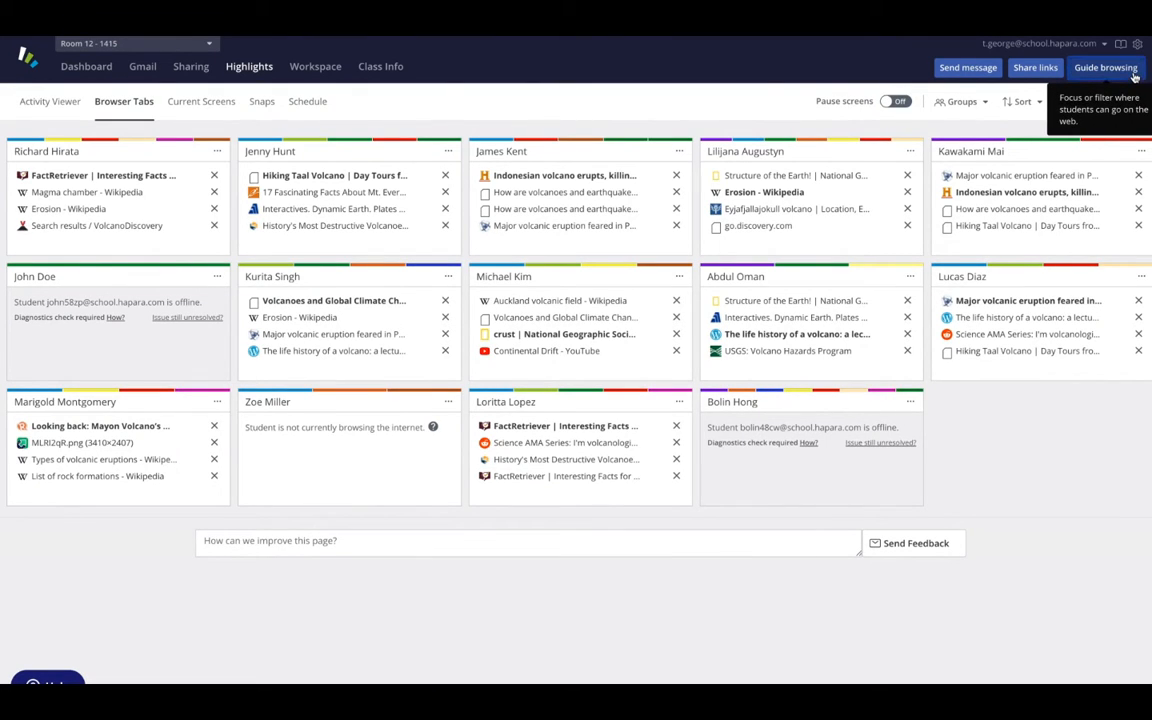
{"action": "left_click", "coordinate": [1133, 72]}
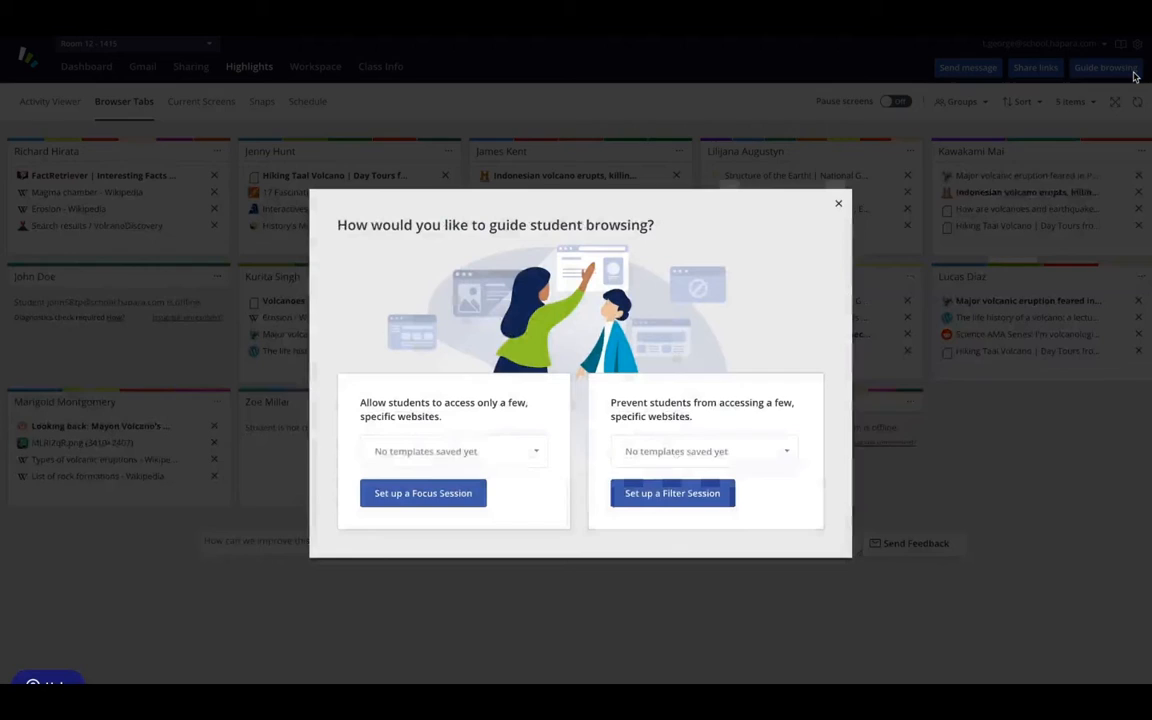
{"action": "left_click", "coordinate": [478, 496]}
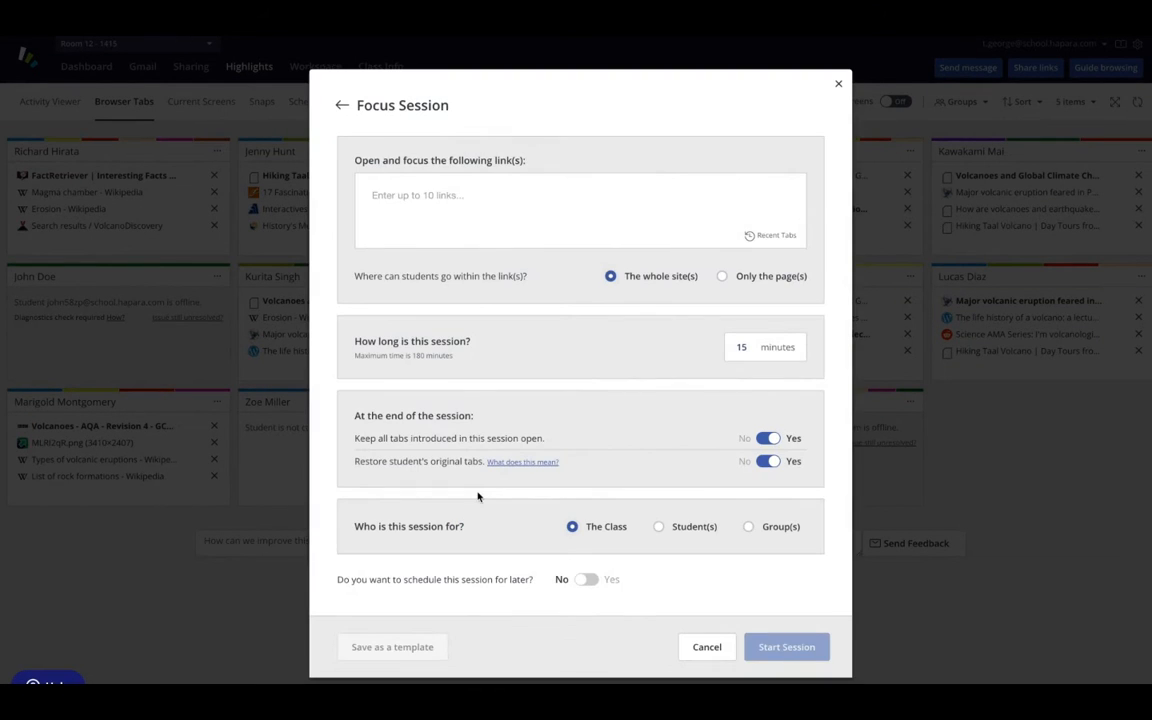
{"action": "left_click", "coordinate": [537, 180]}
{"action": "type", "text": "https://forms.gle/tUNFrVotnP93gBwN9"}
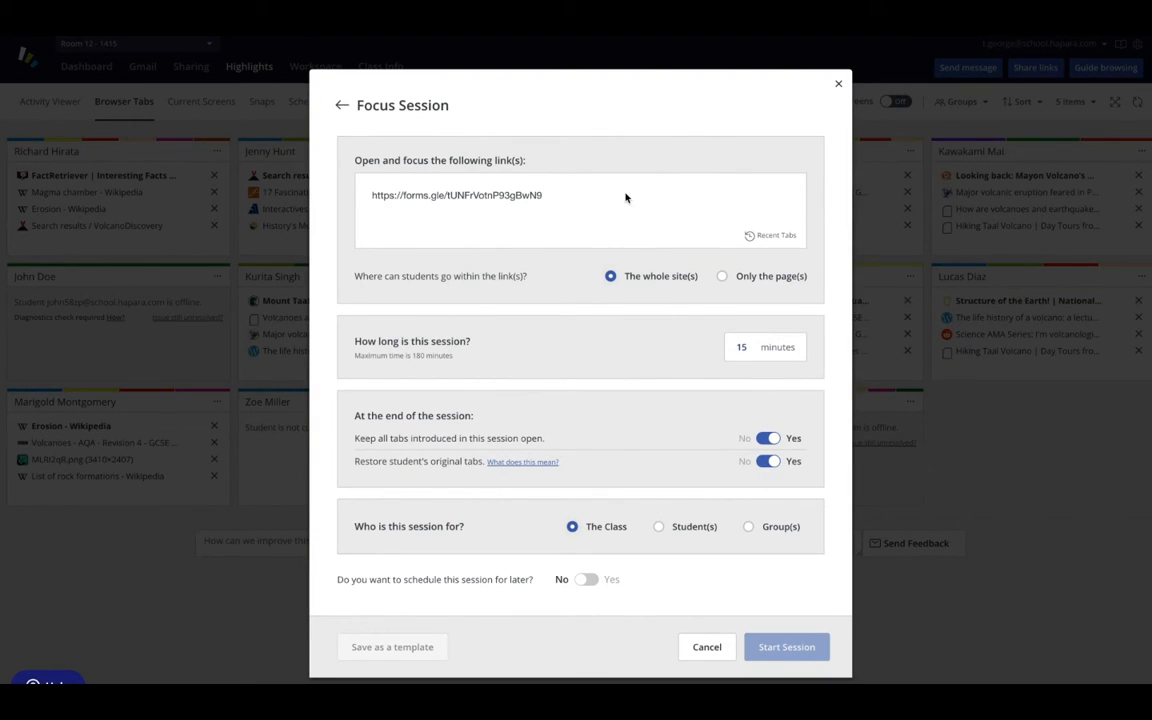
{"action": "key", "text": "Return"}
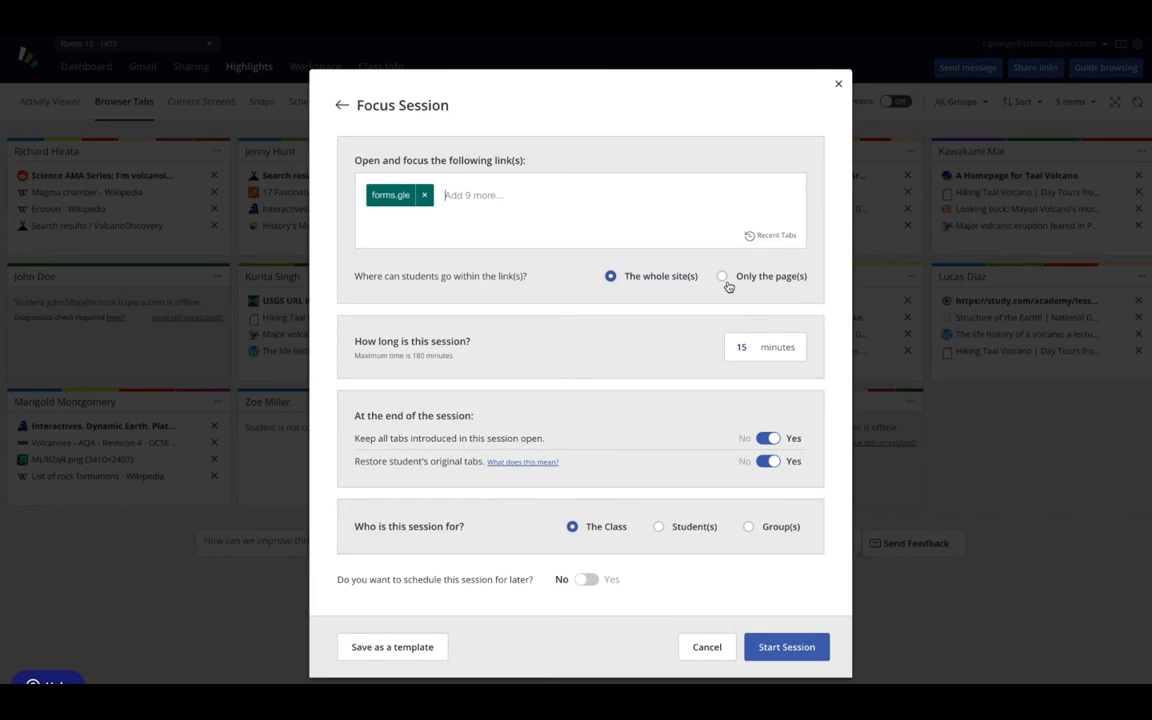
- Restrict the Focus Session to only the linked page(s) for 30 minutes, without keeping introduced tabs open at the end
{"action": "left_click", "coordinate": [726, 283]}
{"action": "left_click", "coordinate": [749, 347]}
{"action": "left_click", "coordinate": [762, 299]}
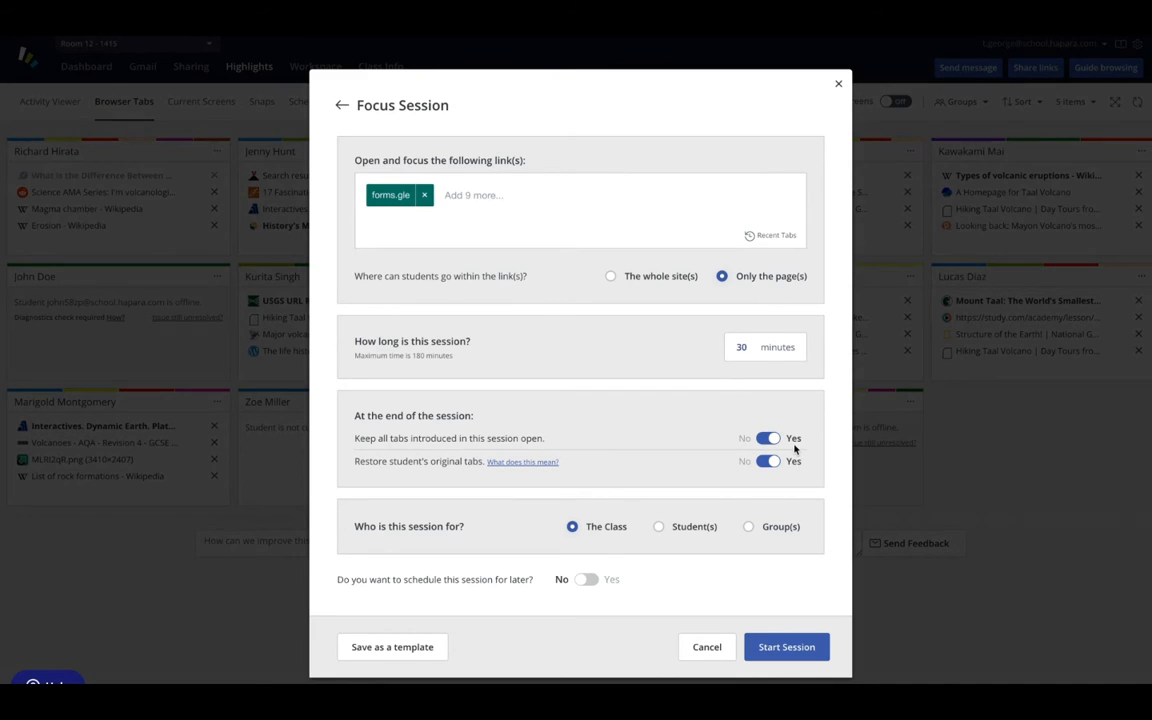
{"action": "left_click", "coordinate": [768, 440]}
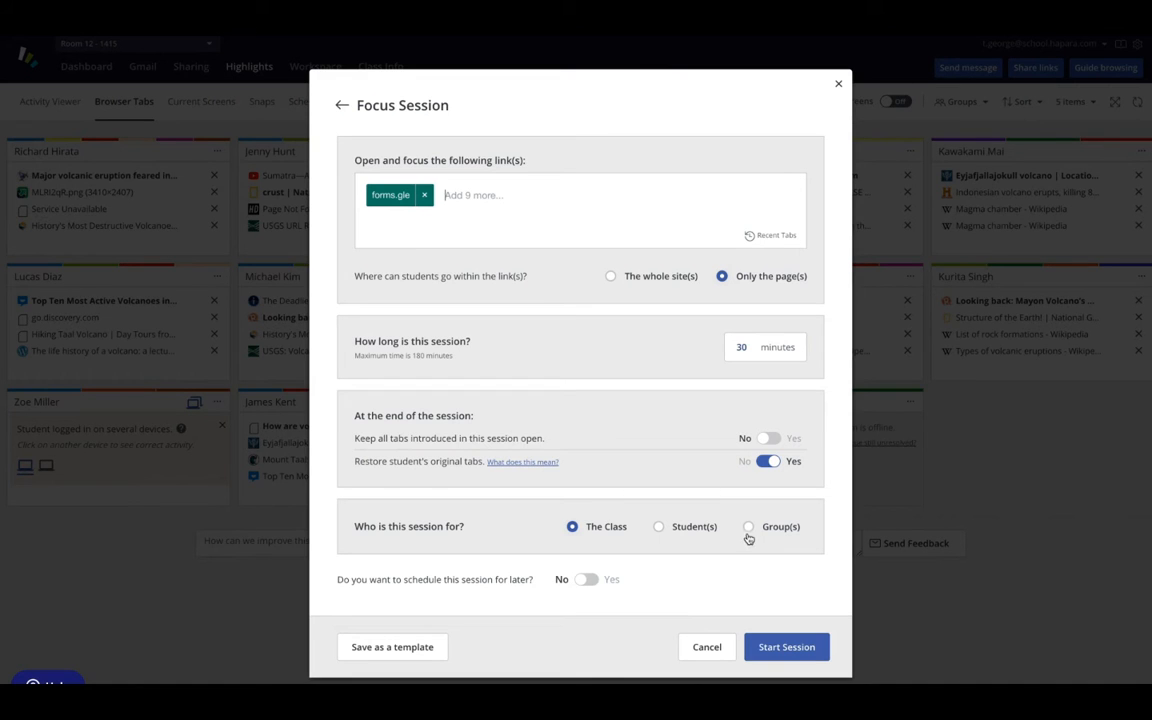
- Try assigning the Focus Session to the ELL group and to the third listed student
{"action": "left_click", "coordinate": [748, 527]}
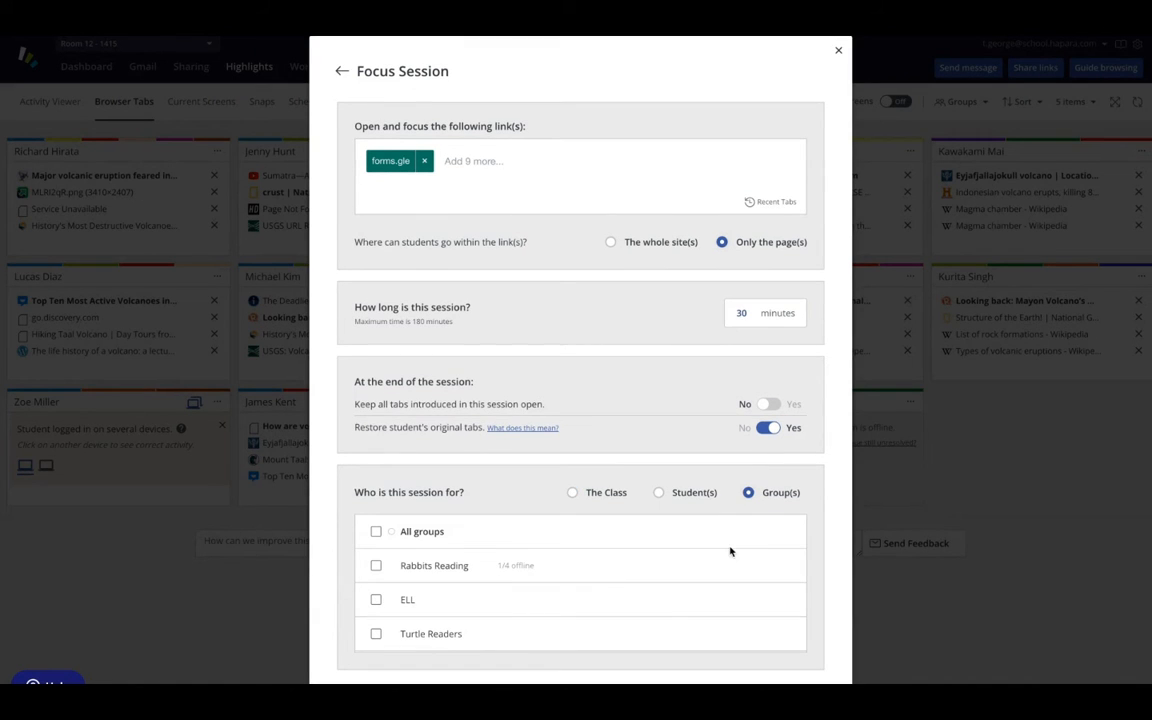
{"action": "left_click", "coordinate": [377, 602]}
{"action": "left_click", "coordinate": [659, 494]}
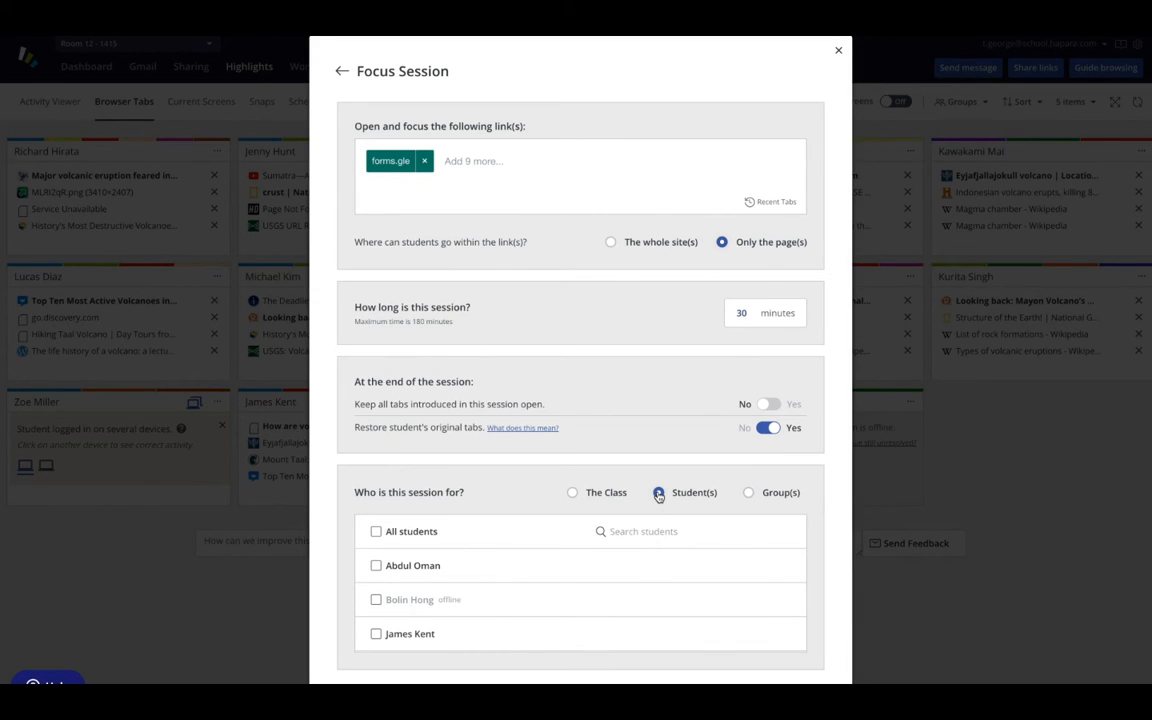
{"action": "left_click", "coordinate": [377, 636]}
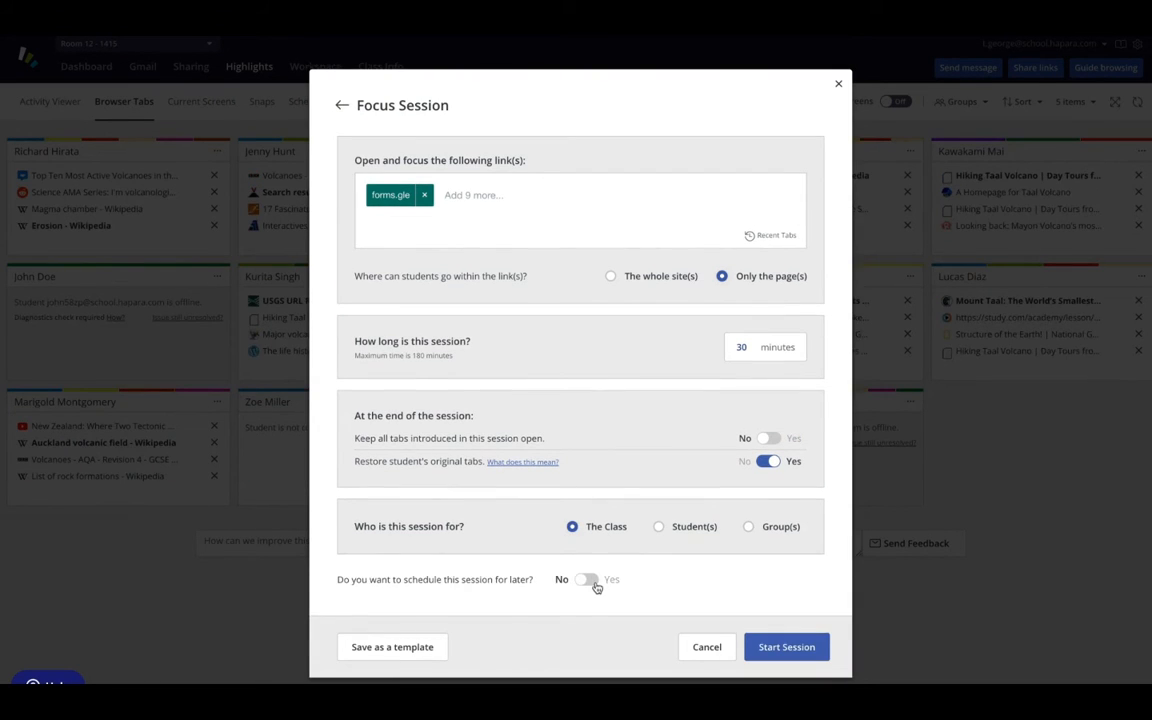
- Schedule the Focus Session for Wed 11 Dec 2019 at 3:00 pm
{"action": "left_click", "coordinate": [587, 579]}
{"action": "left_click", "coordinate": [541, 586]}
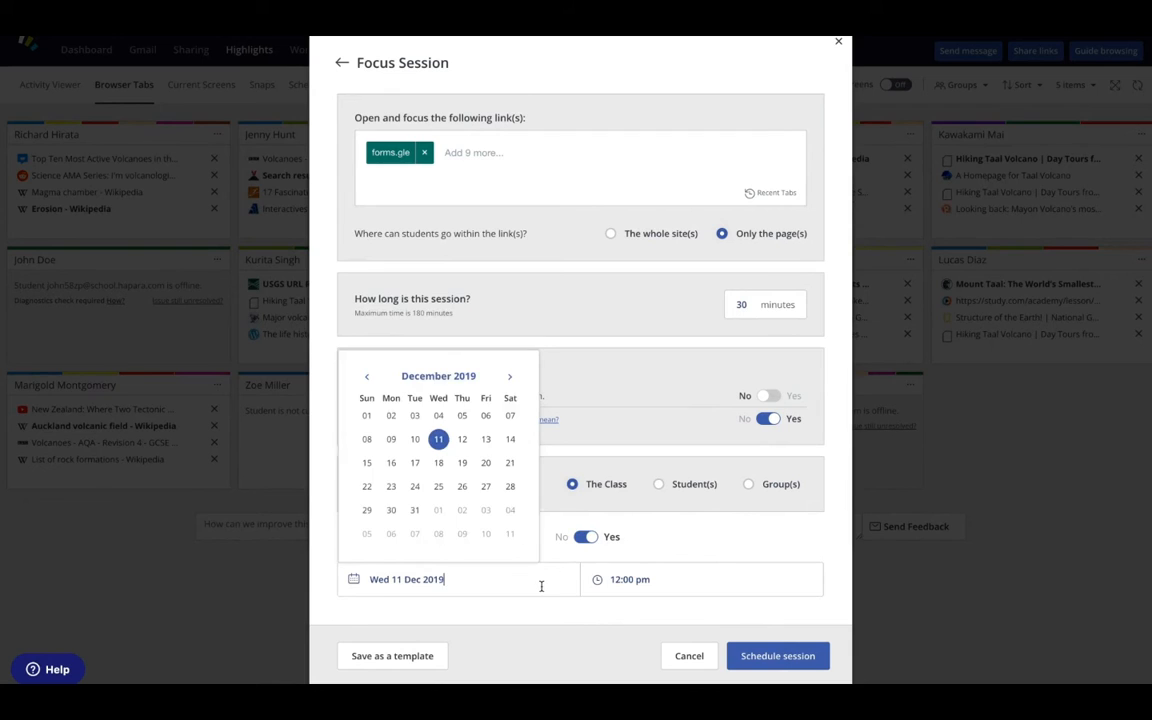
{"action": "left_click", "coordinate": [439, 440]}
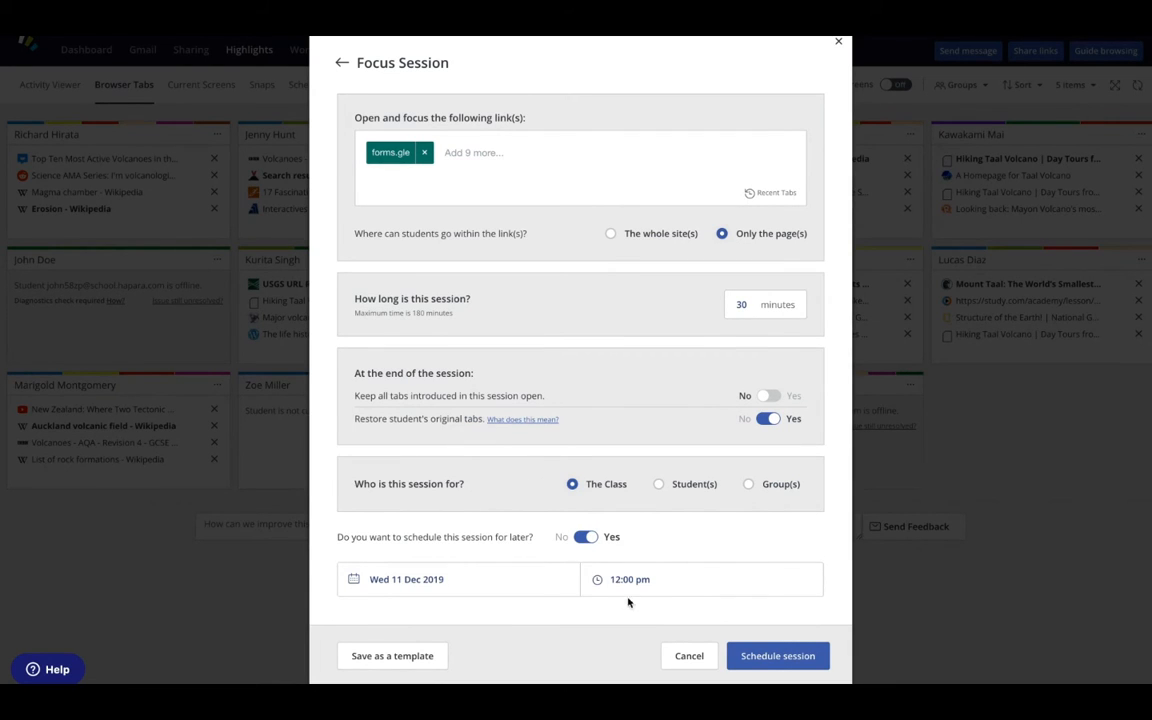
{"action": "left_click", "coordinate": [628, 579]}
{"action": "scroll", "coordinate": [634, 492], "scroll_direction": "down", "scroll_amount": 6}
{"action": "scroll", "coordinate": [634, 492], "scroll_direction": "up", "scroll_amount": 3}
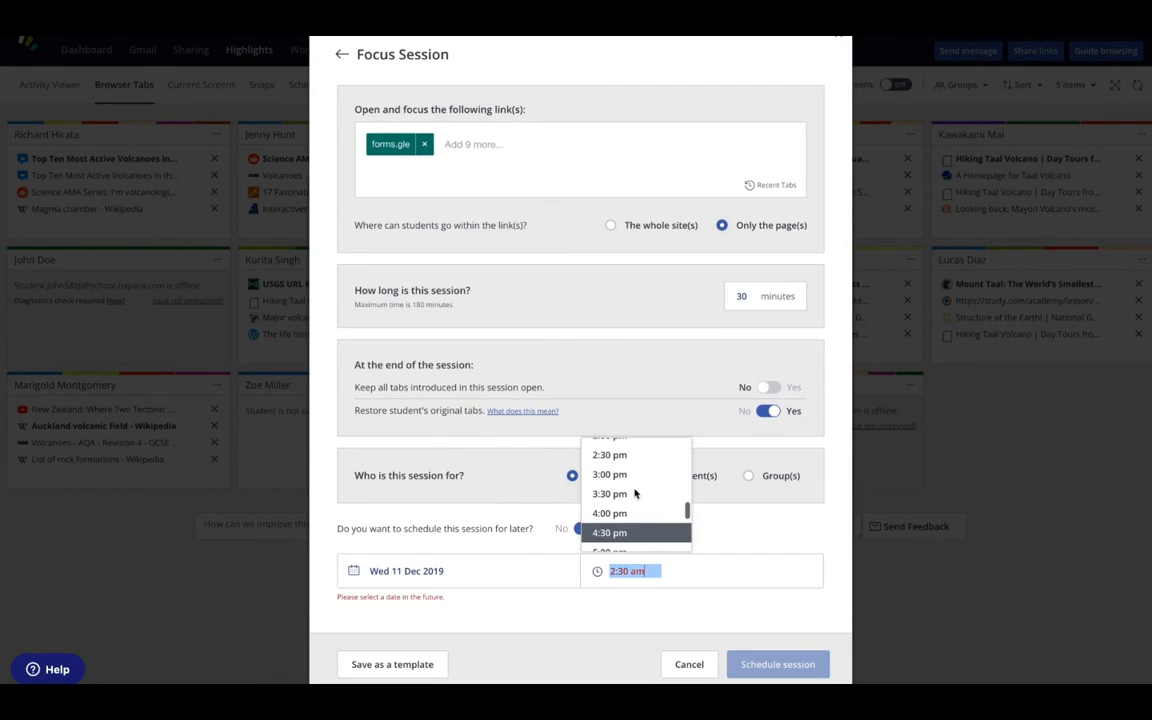
{"action": "left_click", "coordinate": [634, 483]}
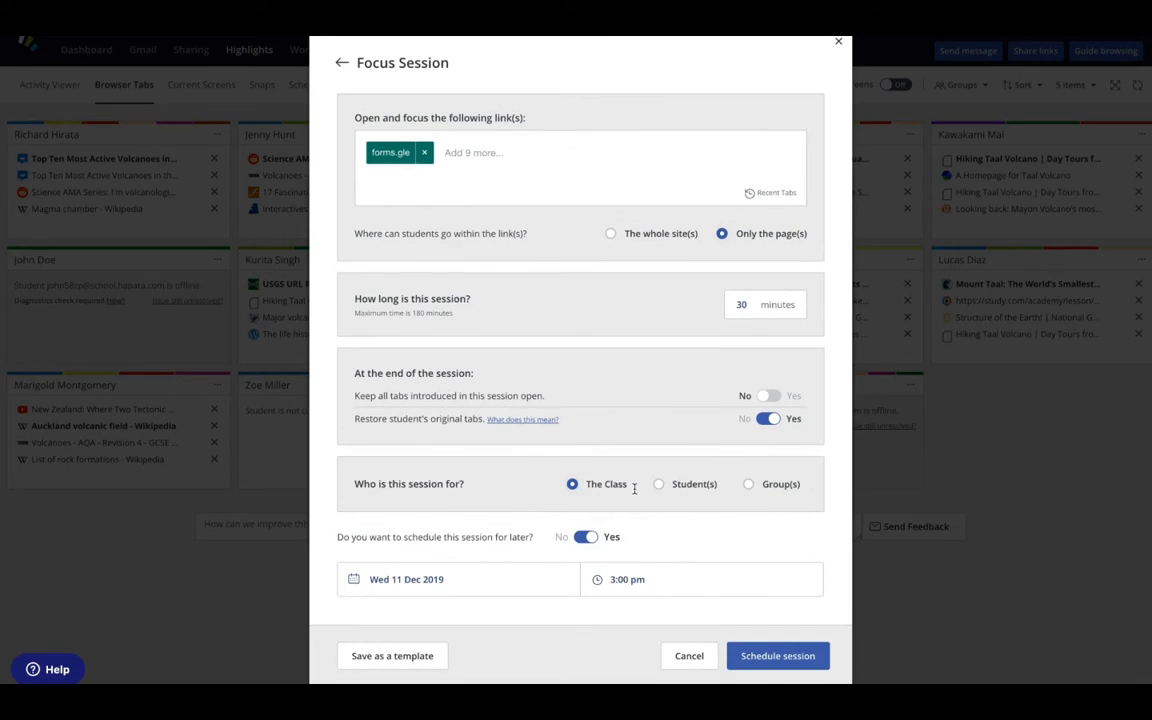
{"action": "left_click", "coordinate": [776, 656]}
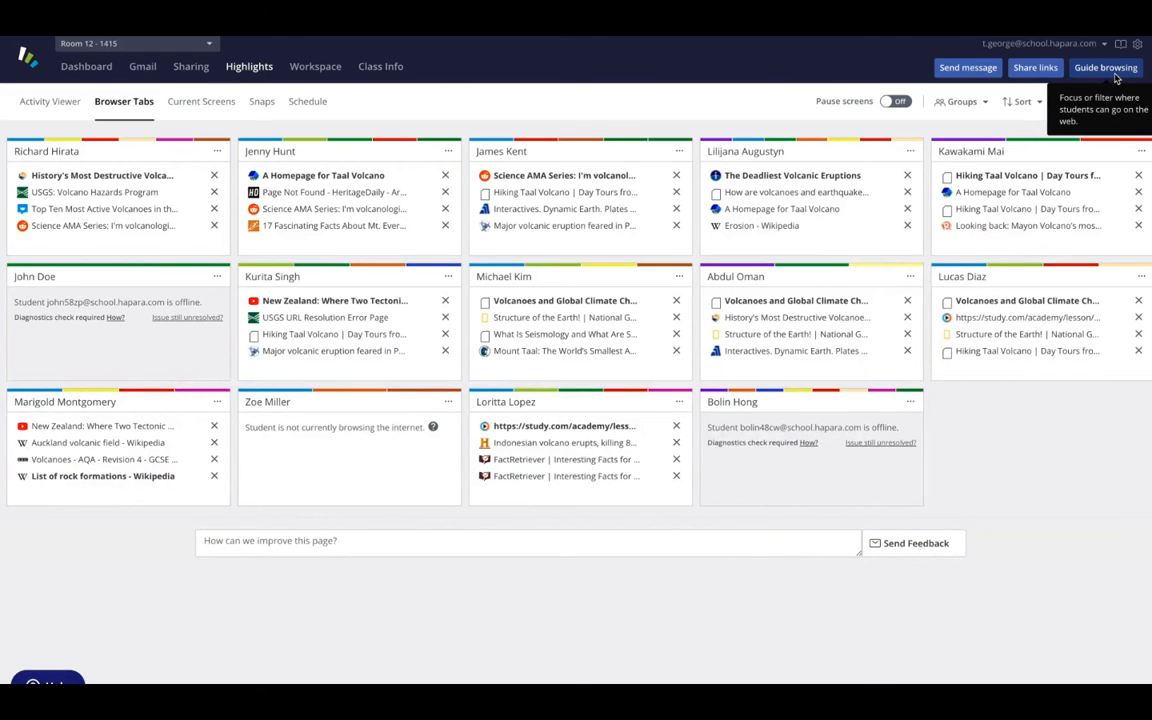
{"action": "left_click", "coordinate": [1115, 72]}
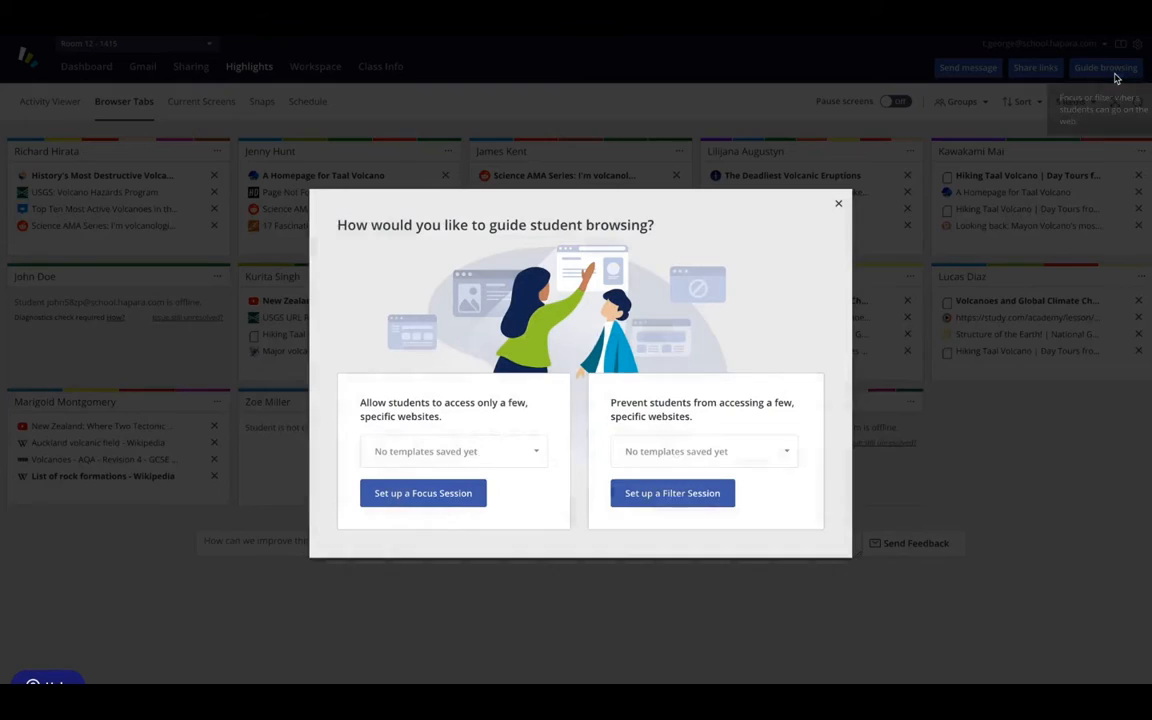
{"action": "left_click", "coordinate": [465, 494]}
{"action": "type", "text": "www.battlefields.org"}
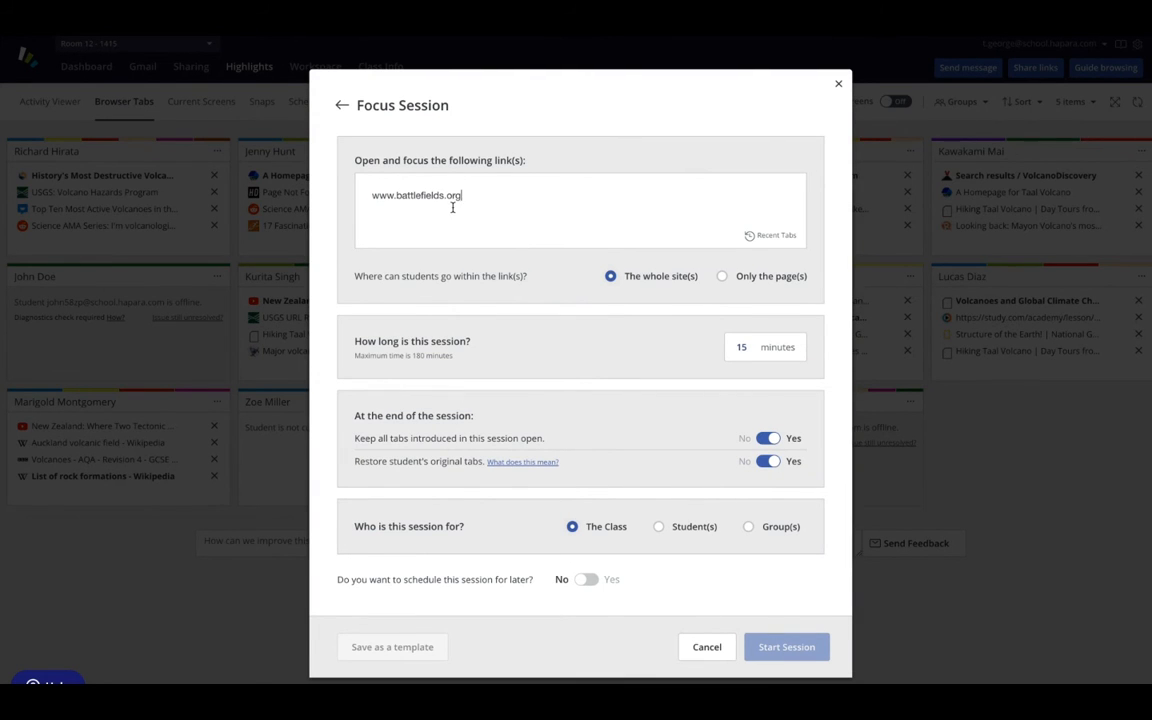
{"action": "key", "text": "Return"}
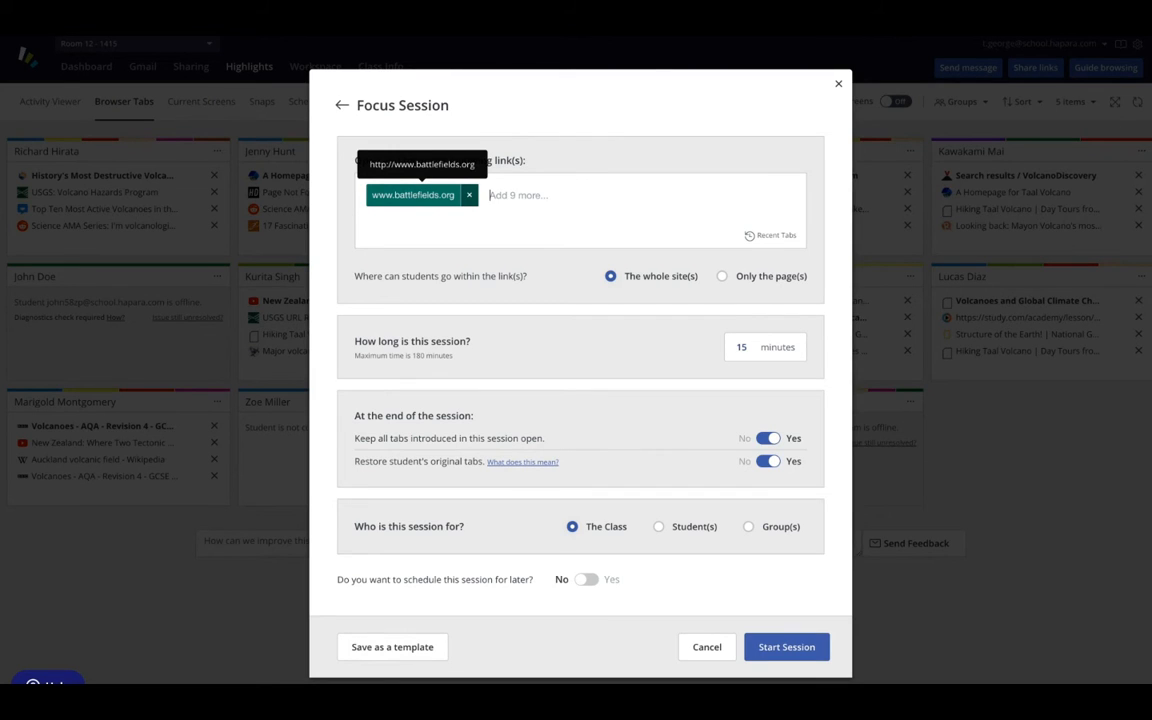
{"action": "type", "text": "www.loc.gov"}
{"action": "key", "text": "Return"}
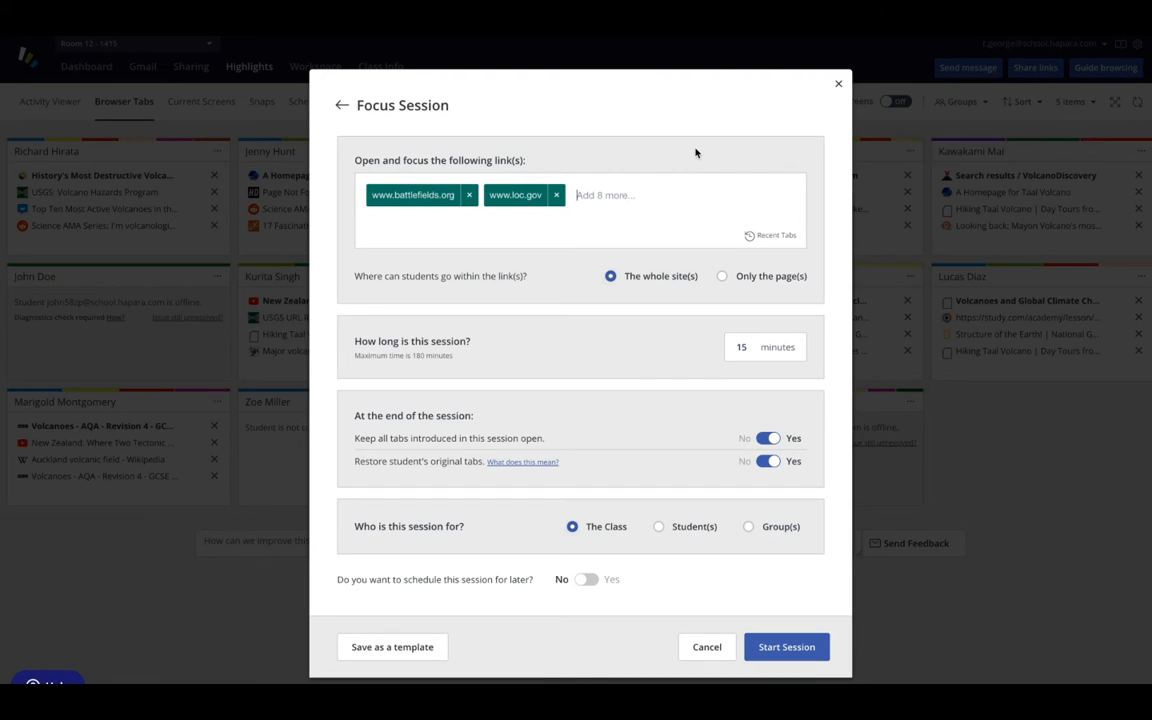
{"action": "type", "text": "https://www.archives.gov/research/military/civil-war"}
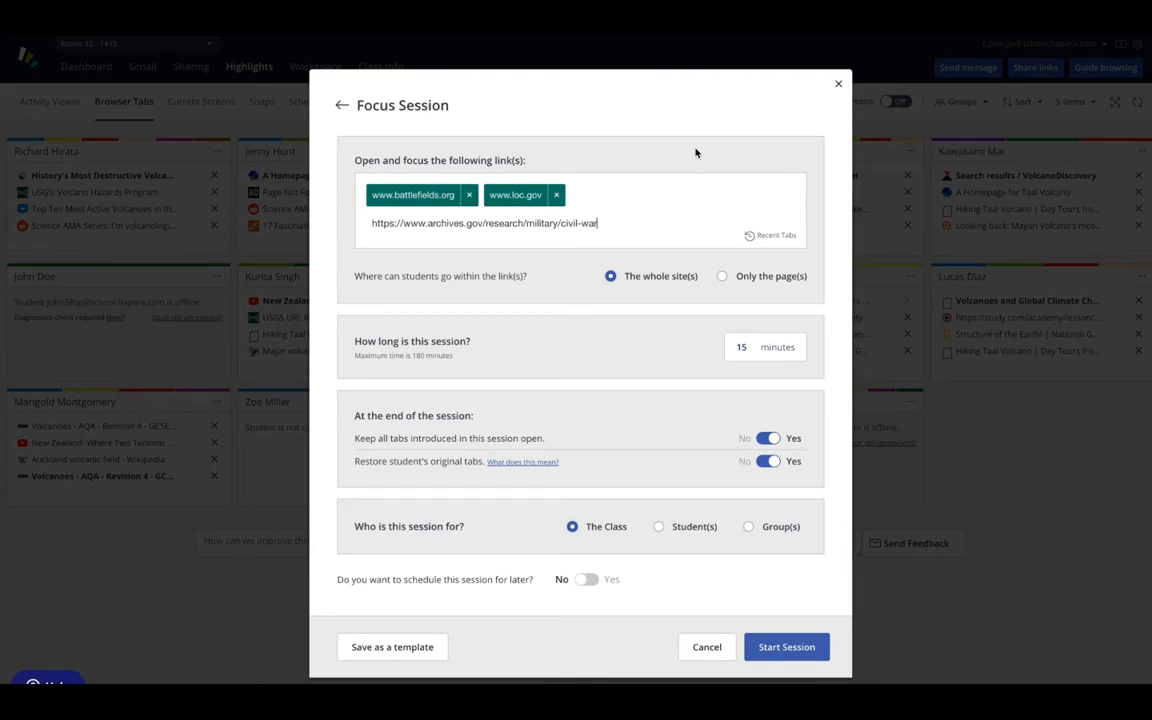
{"action": "key", "text": "Return"}
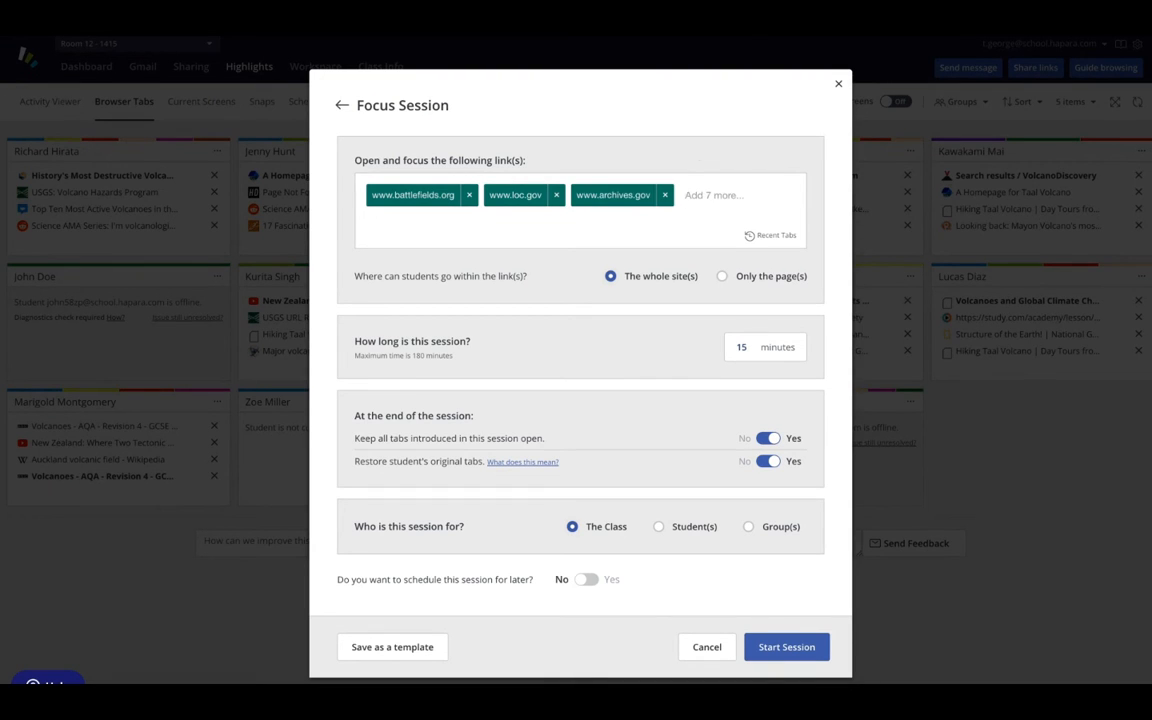